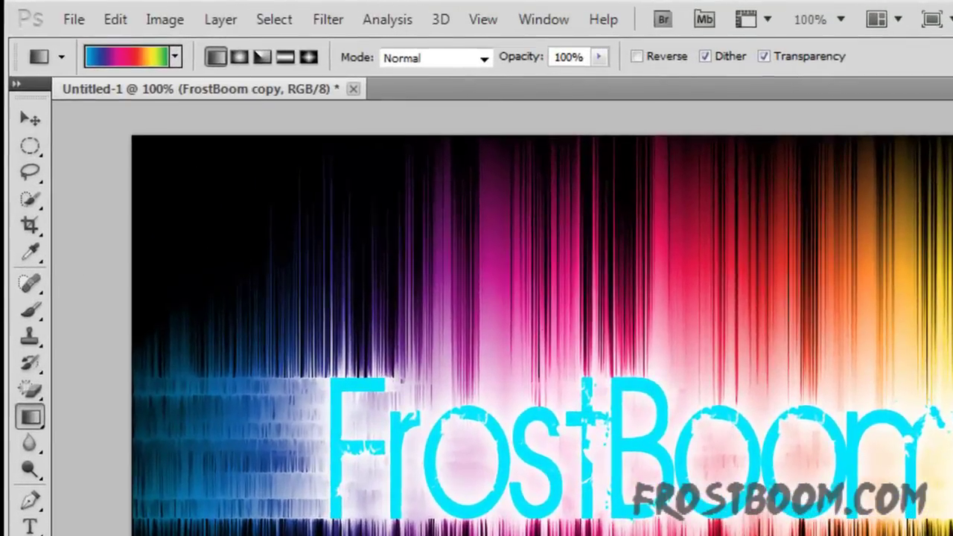
# Create a new 900×600 px, 70 ppi document, then choose the Paint Bucket and the foreground colour.
pyautogui.click(73, 19)
pyautogui.click(88, 39)
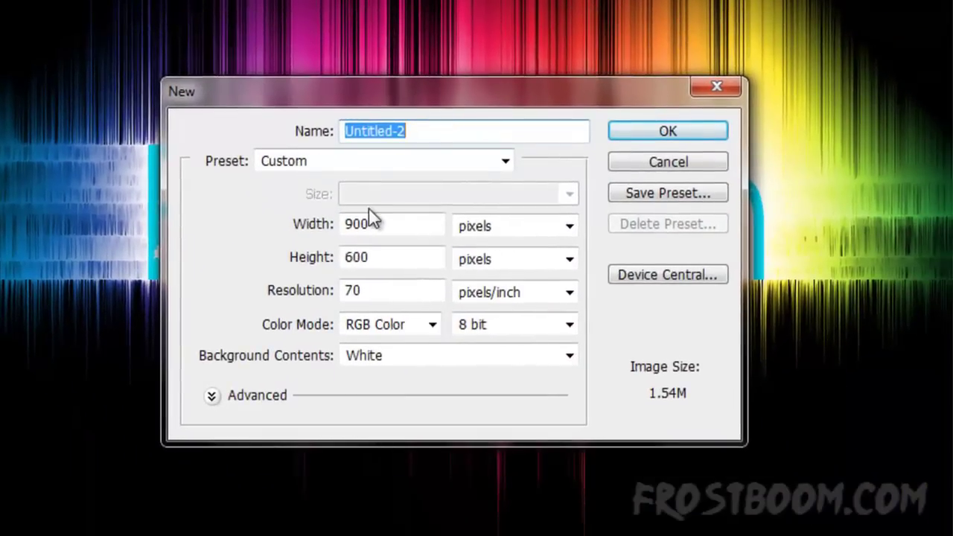
pyautogui.click(383, 221)
pyautogui.click(387, 257)
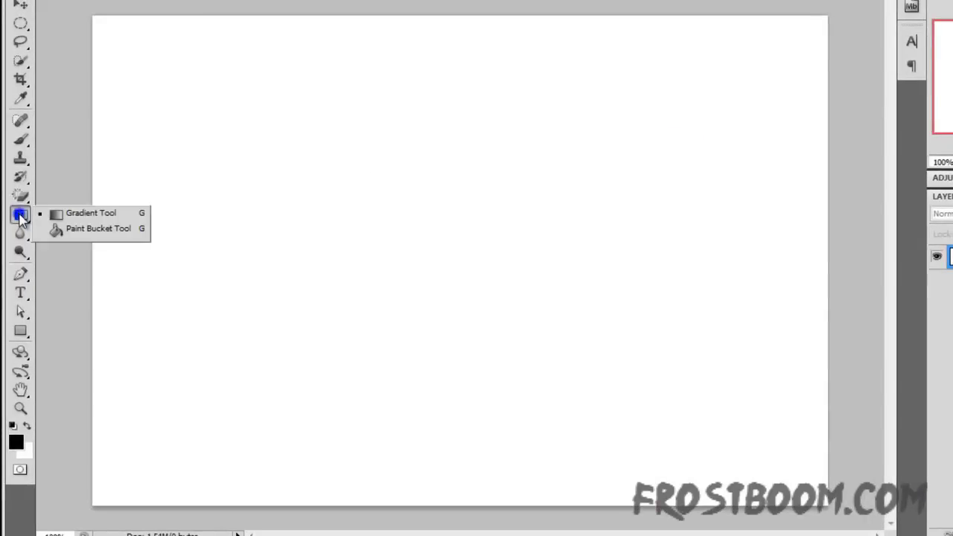
pyautogui.click(74, 228)
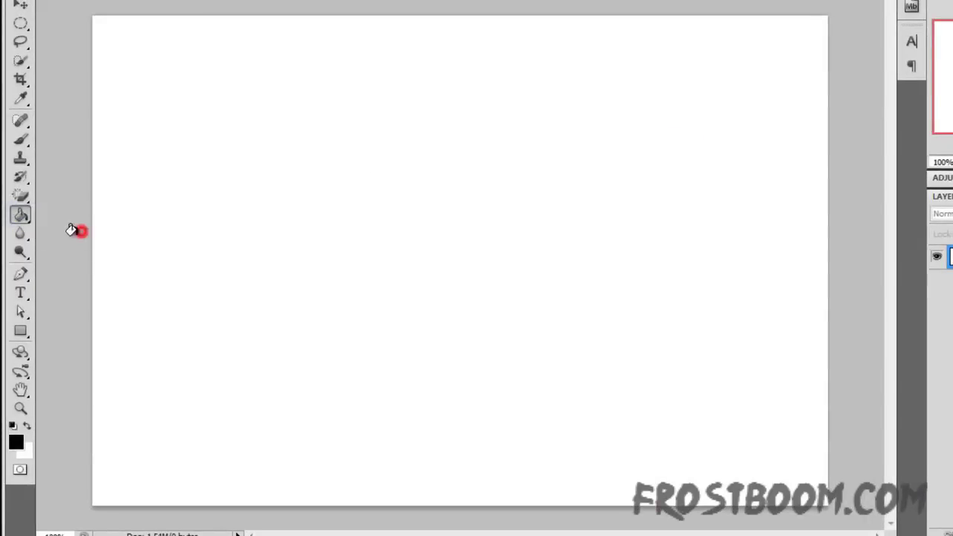
pyautogui.click(16, 441)
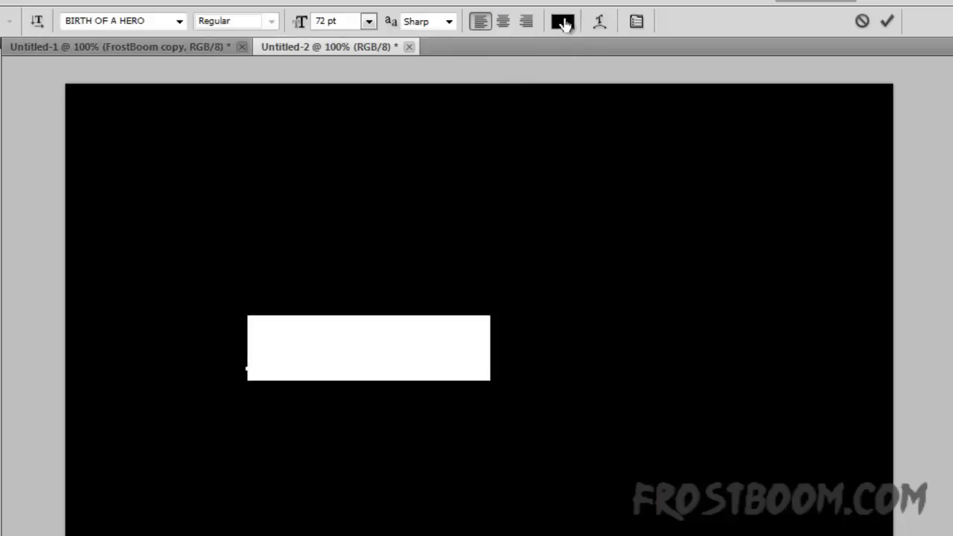
# Set the FrostBoom text colour to white.
pyautogui.click(562, 25)
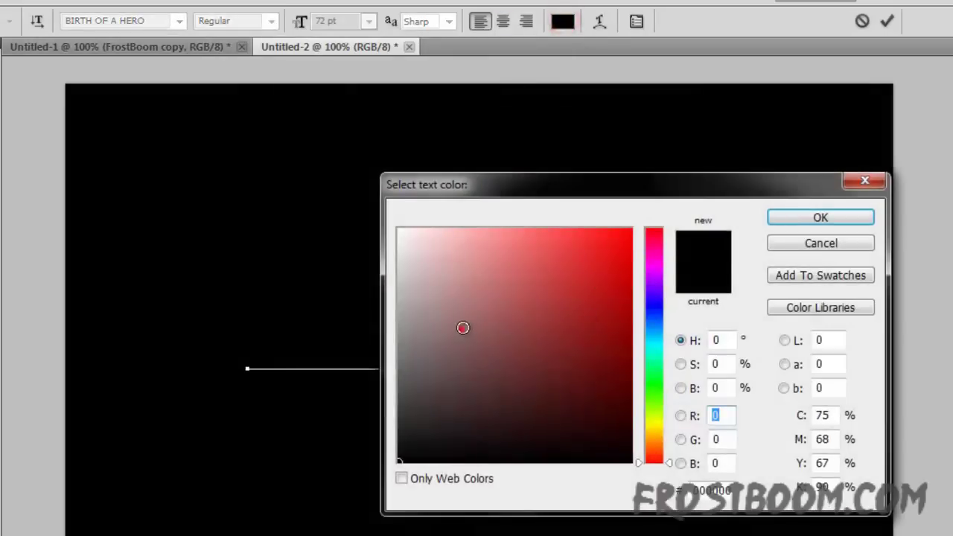
pyautogui.moveTo(464, 327); pyautogui.dragTo(341, 127)
pyautogui.click(837, 222)
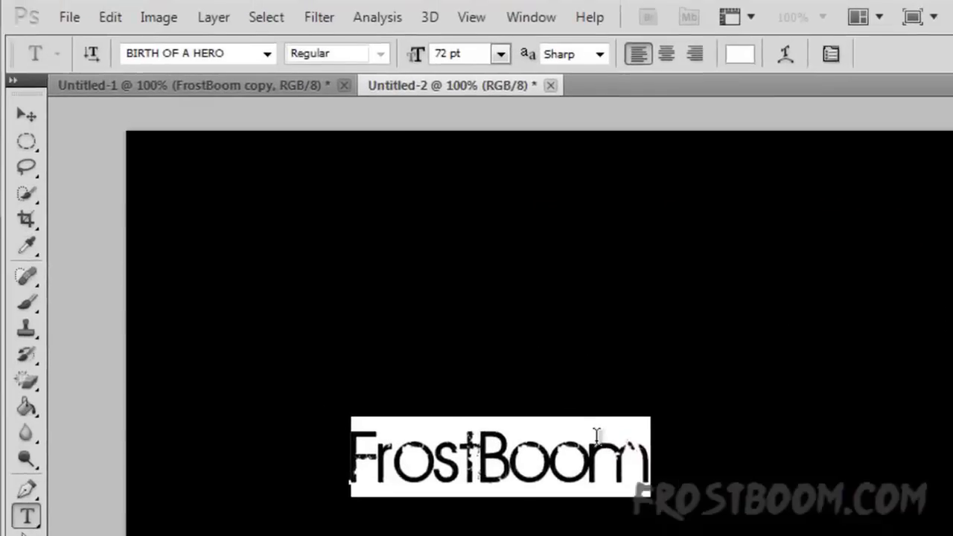
# Enlarge the FrostBoom text with Free Transform and nudge it toward the centre.
pyautogui.click(34, 115)
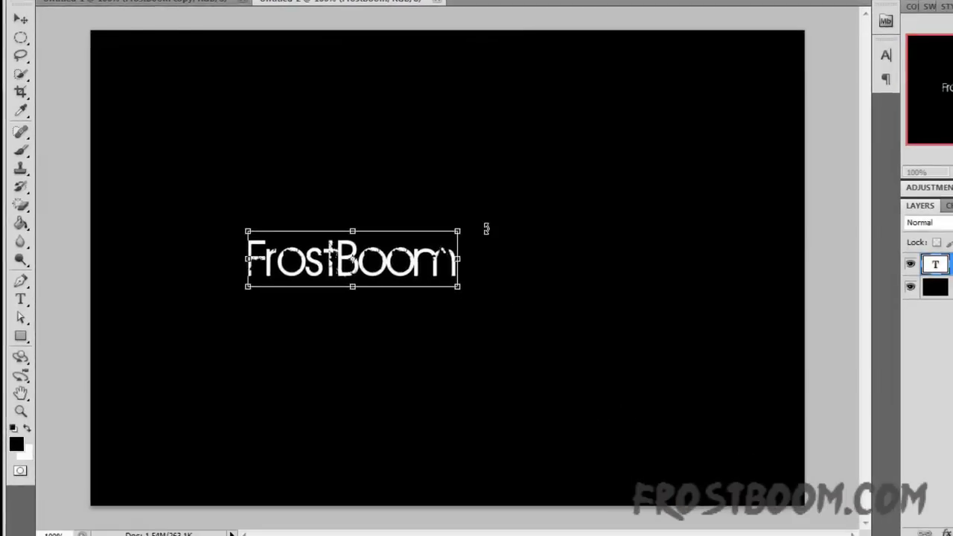
pyautogui.moveTo(457, 231); pyautogui.dragTo(627, 168)
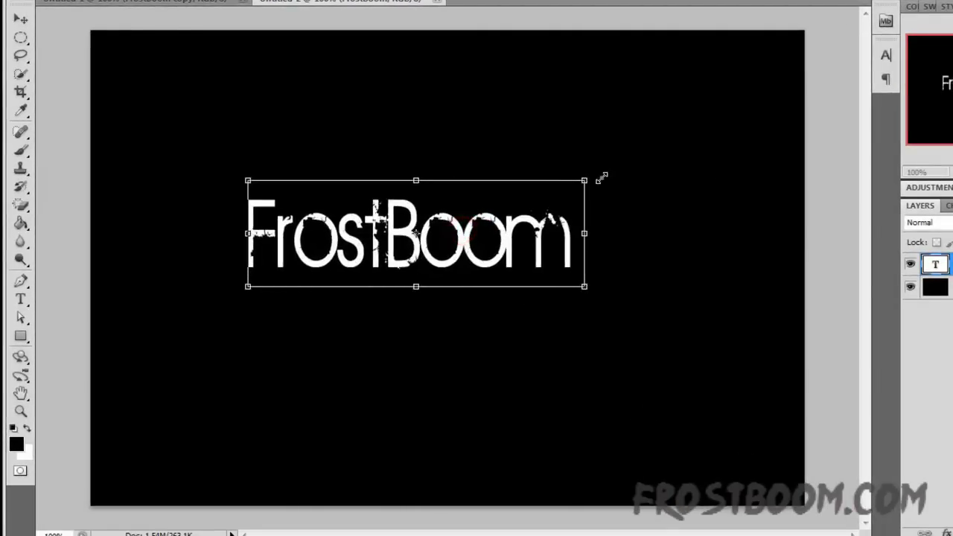
pyautogui.moveTo(548, 195); pyautogui.dragTo(557, 212)
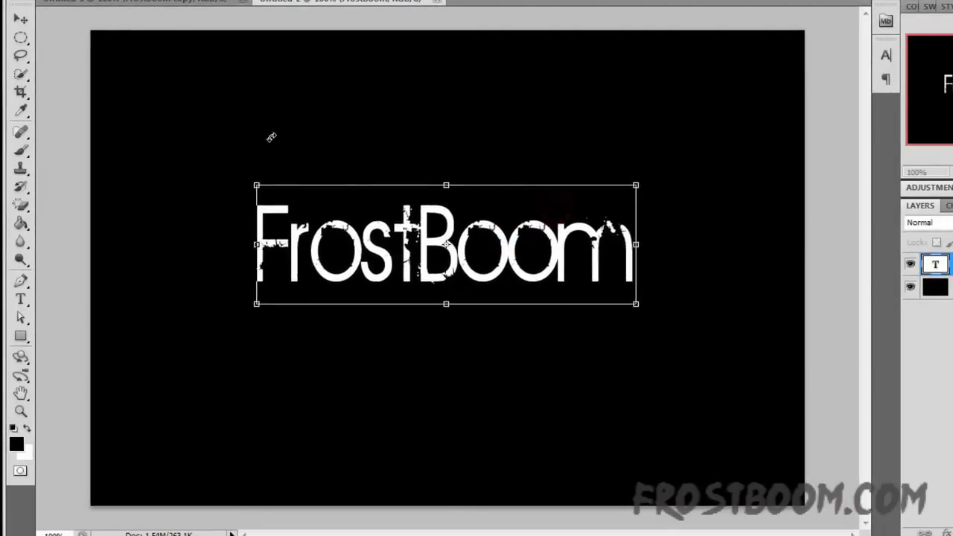
# Apply the text scaling, then duplicate the FrostBoom layer as 'FrostBoom copy'.
pyautogui.click(20, 18)
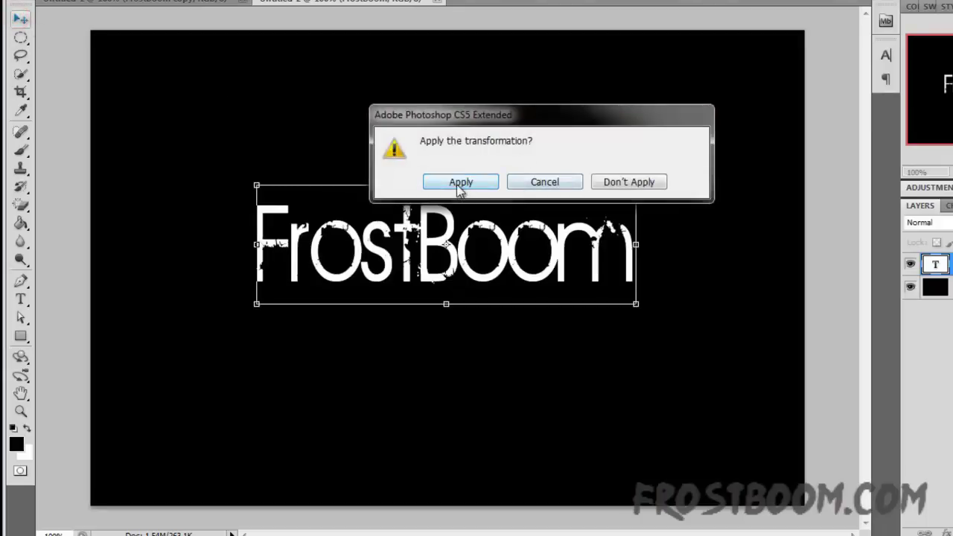
pyautogui.click(461, 182)
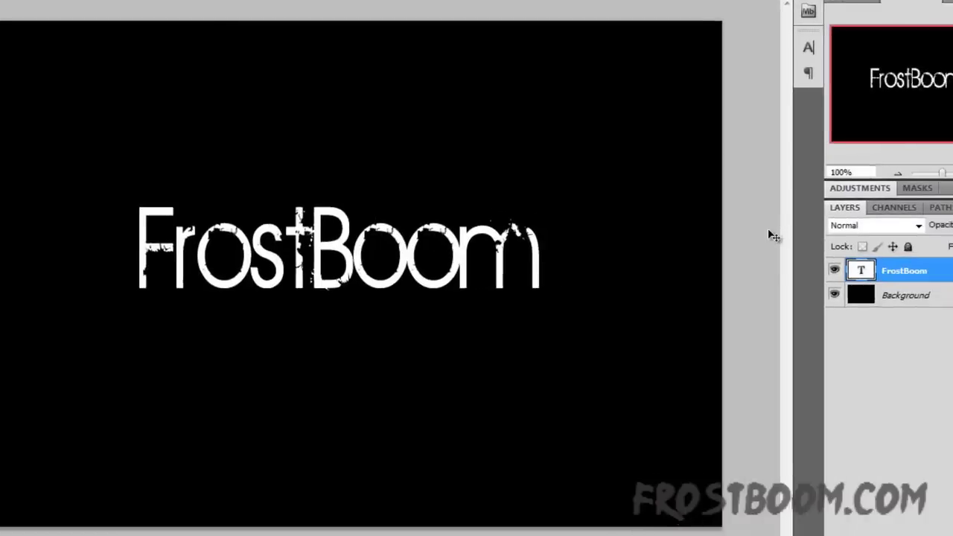
pyautogui.rightClick(806, 287)
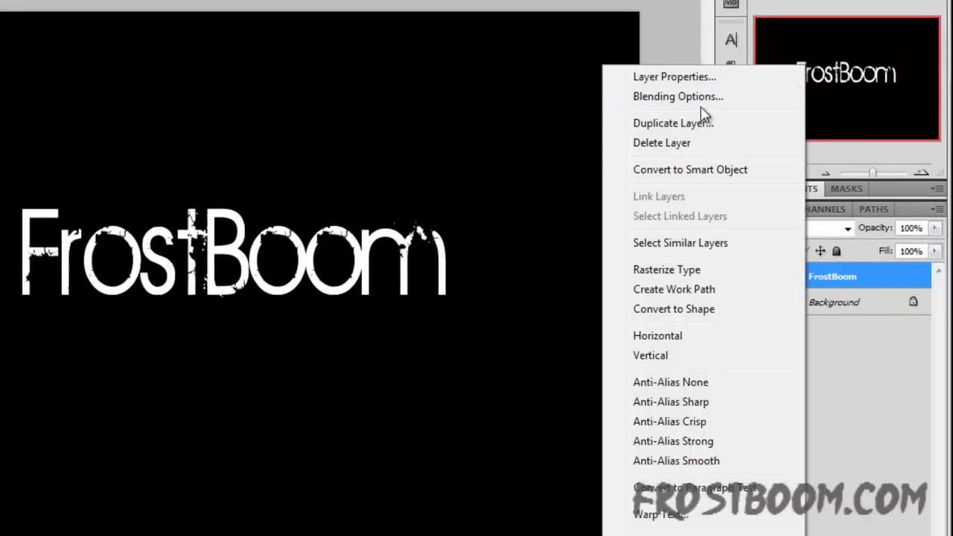
pyautogui.click(687, 123)
pyautogui.click(496, 109)
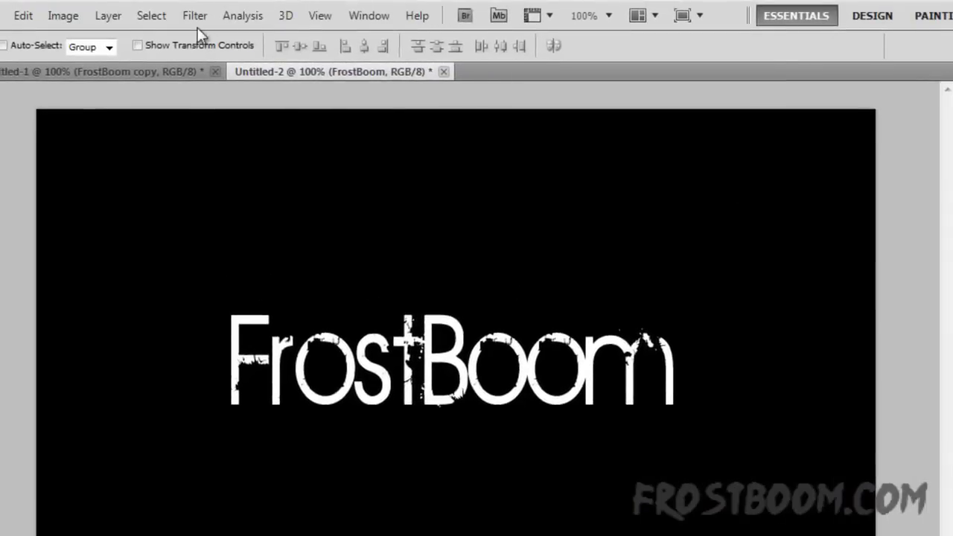
# Rasterize the text, apply Wind from the right, and repeat it twice with Ctrl+F.
pyautogui.click(195, 15)
pyautogui.moveTo(210, 327)
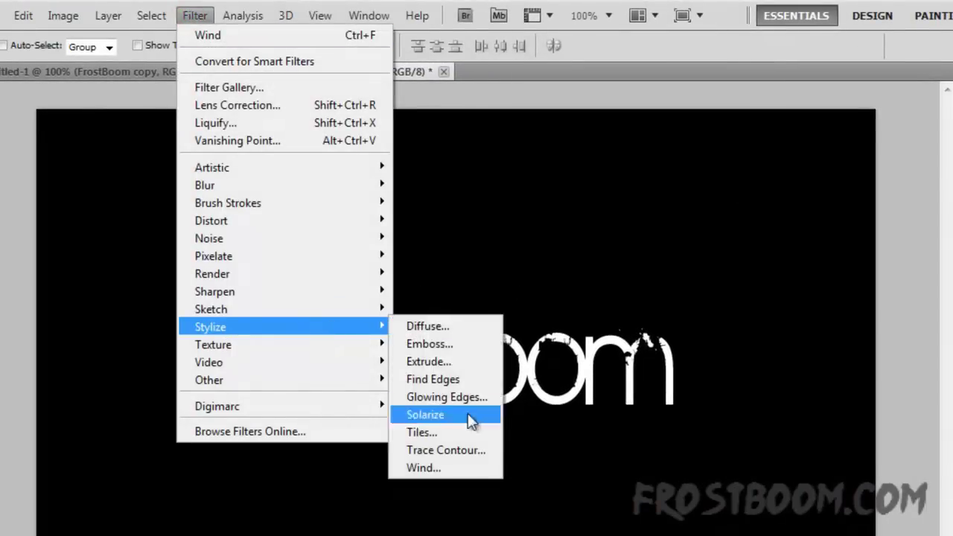
pyautogui.click(459, 468)
pyautogui.click(488, 292)
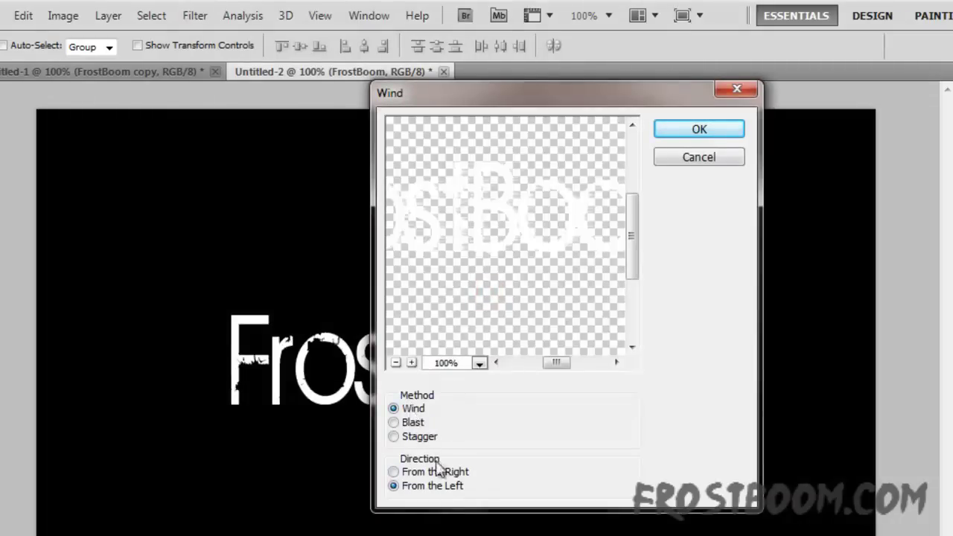
pyautogui.click(435, 472)
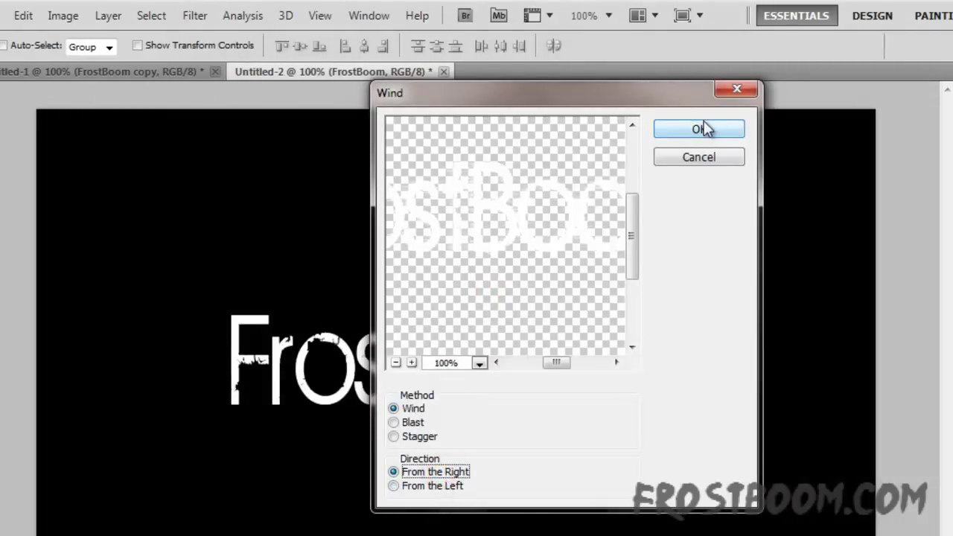
pyautogui.click(702, 129)
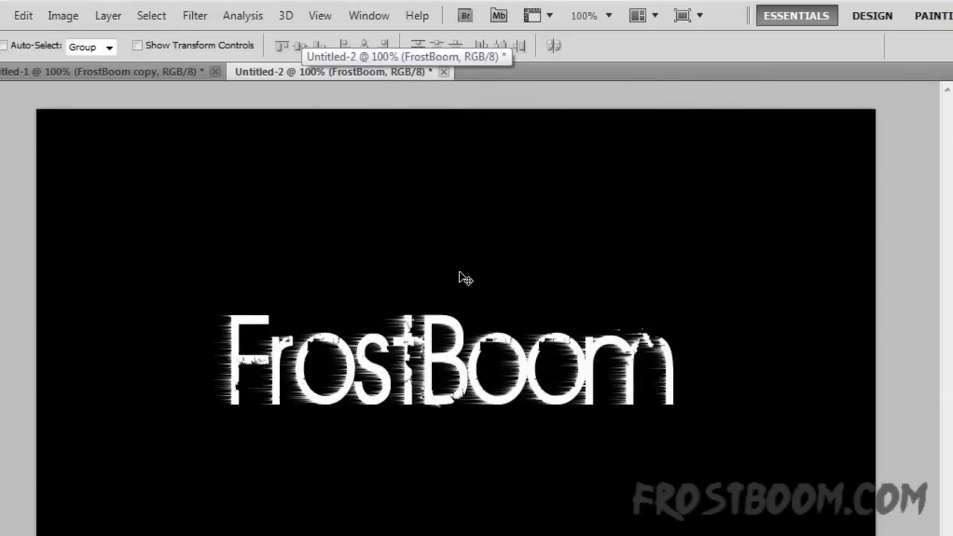
pyautogui.hotkey('ctrl', 'f')
pyautogui.hotkey('ctrl', 'f')
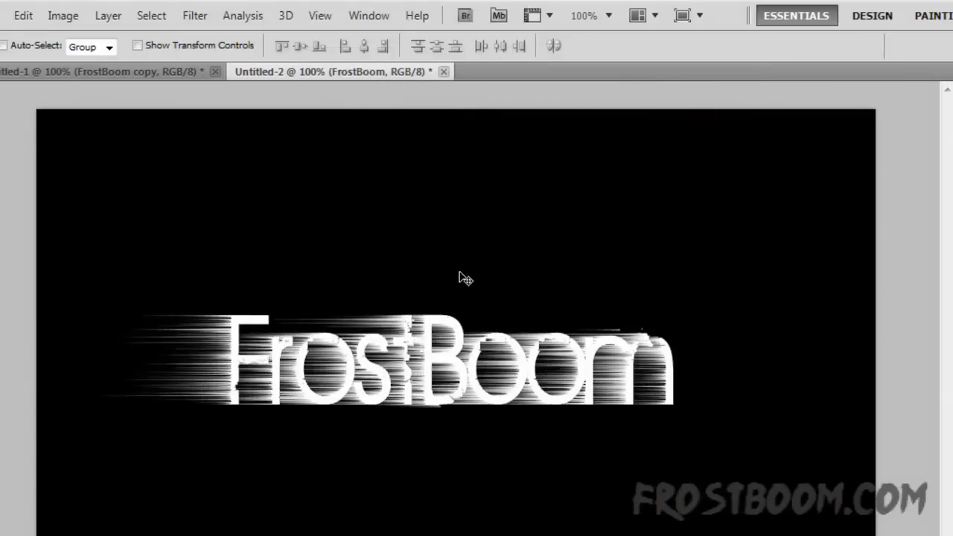
pyautogui.hotkey('ctrl', 'f')
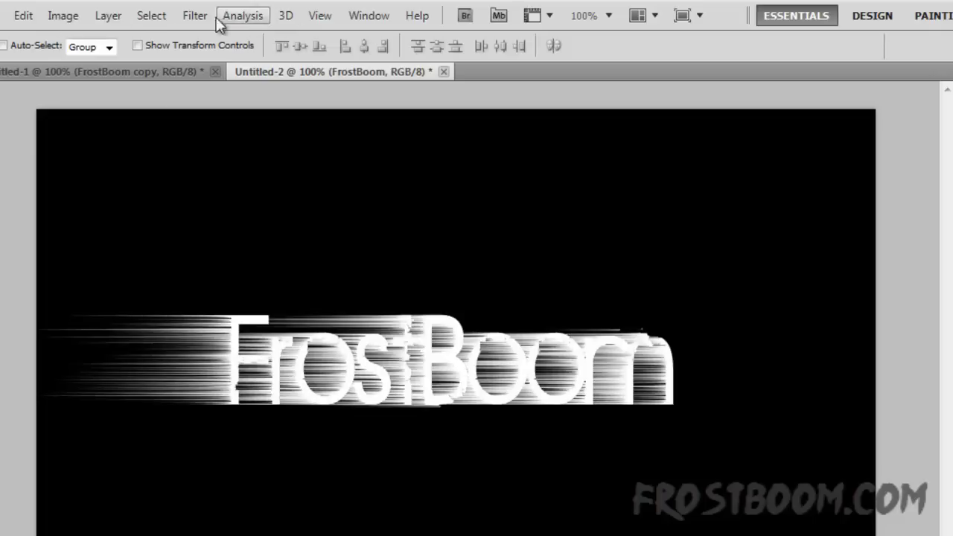
# Apply Wind from the left to the FrostBoom text and repeat it once.
pyautogui.click(195, 16)
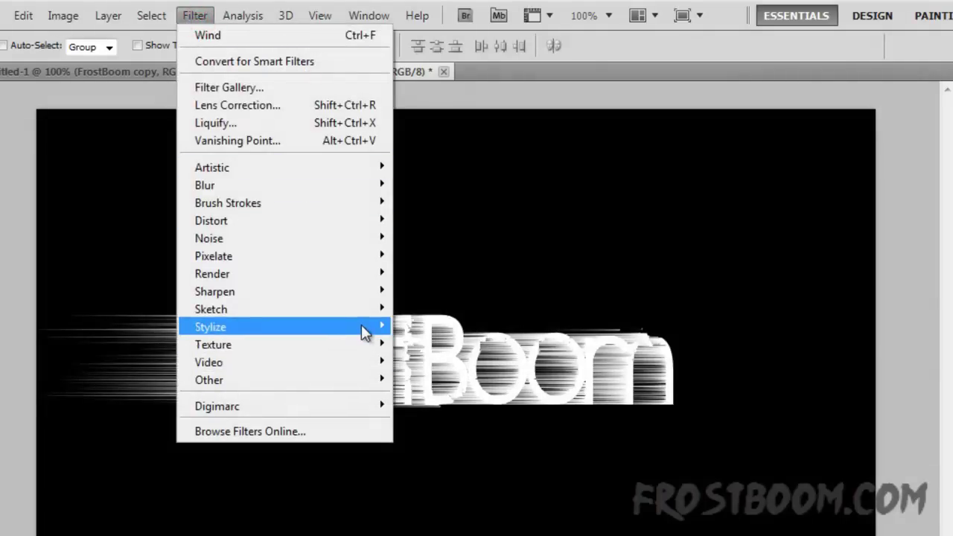
pyautogui.moveTo(283, 327)
pyautogui.click(442, 468)
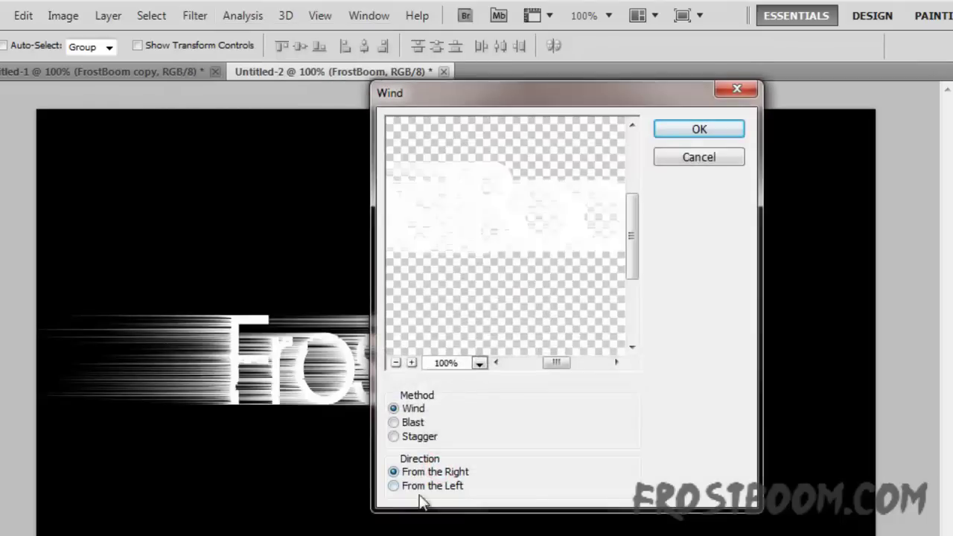
pyautogui.click(424, 486)
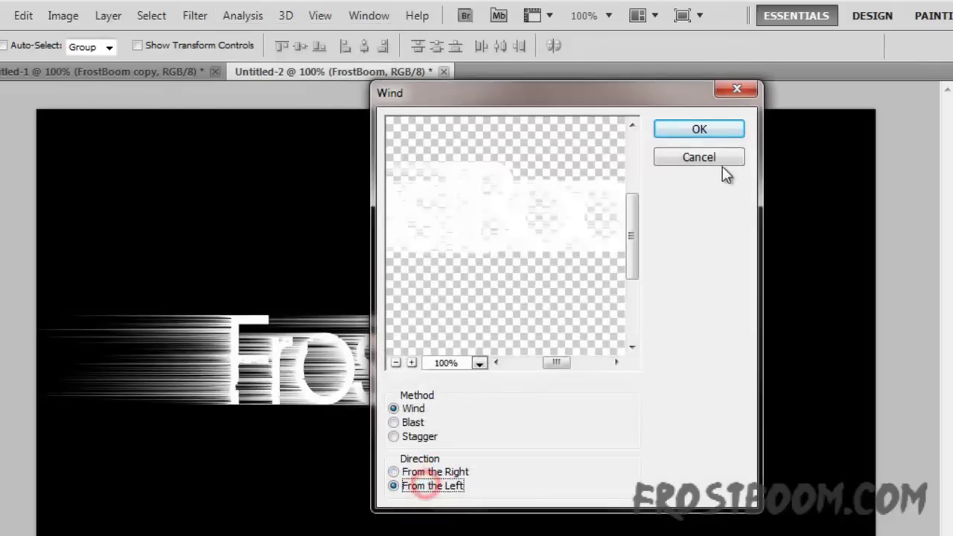
pyautogui.click(676, 131)
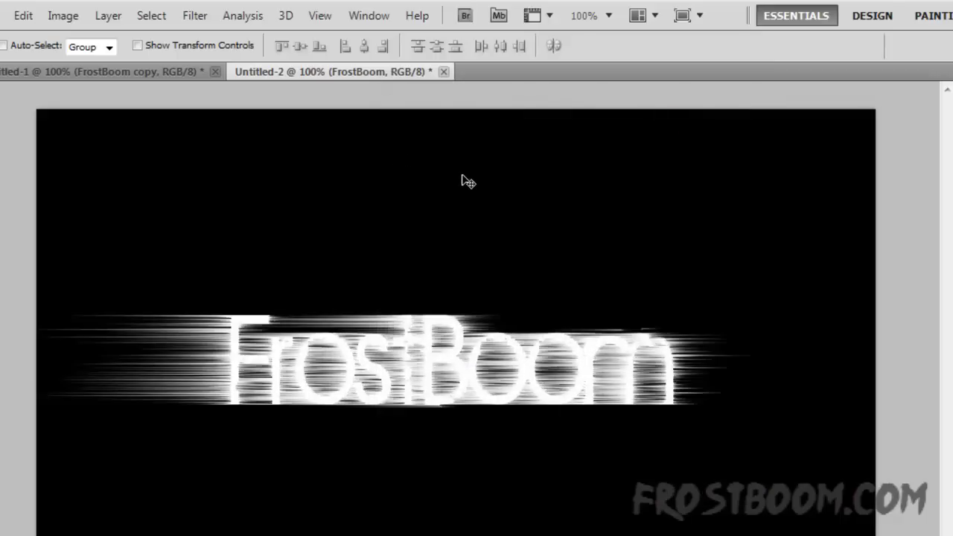
pyautogui.hotkey('ctrl', 'f')
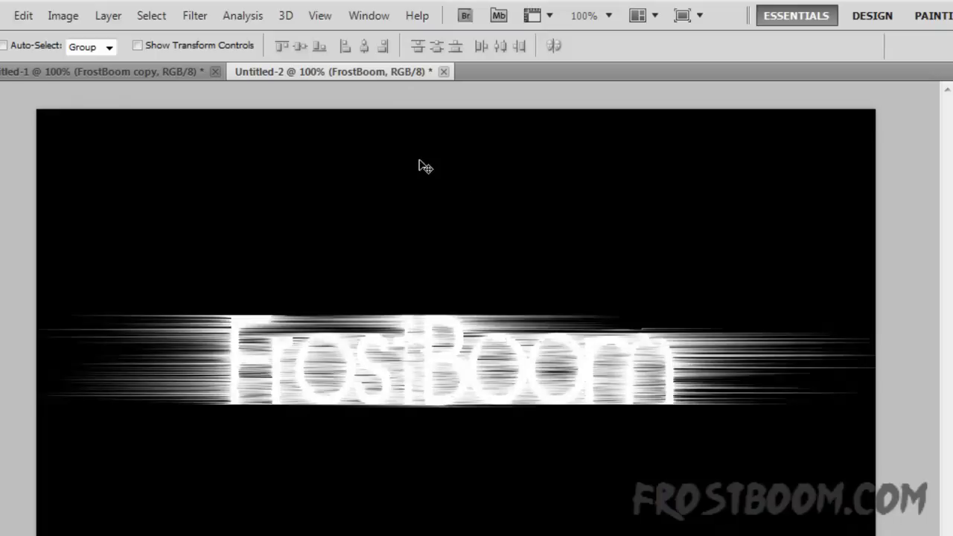
pyautogui.click(71, 18)
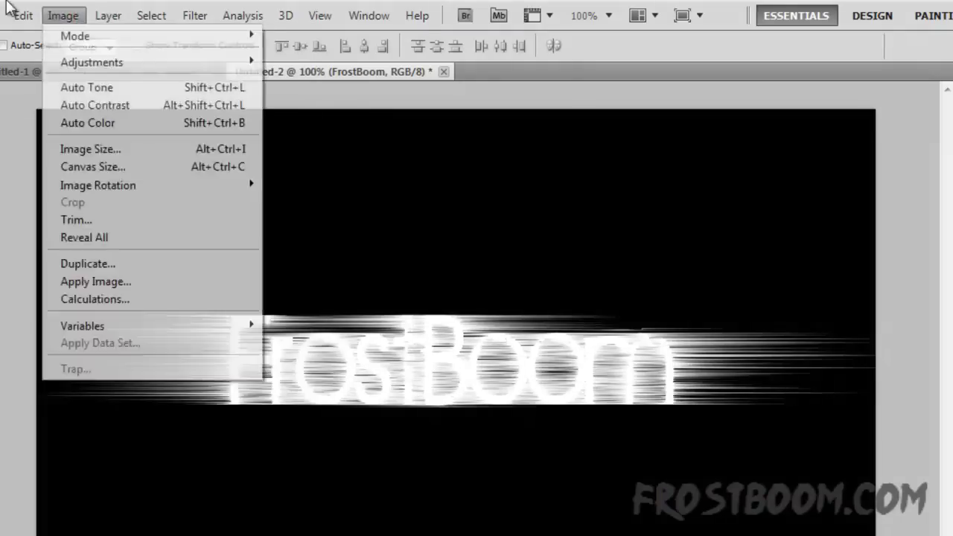
pyautogui.moveTo(99, 185)
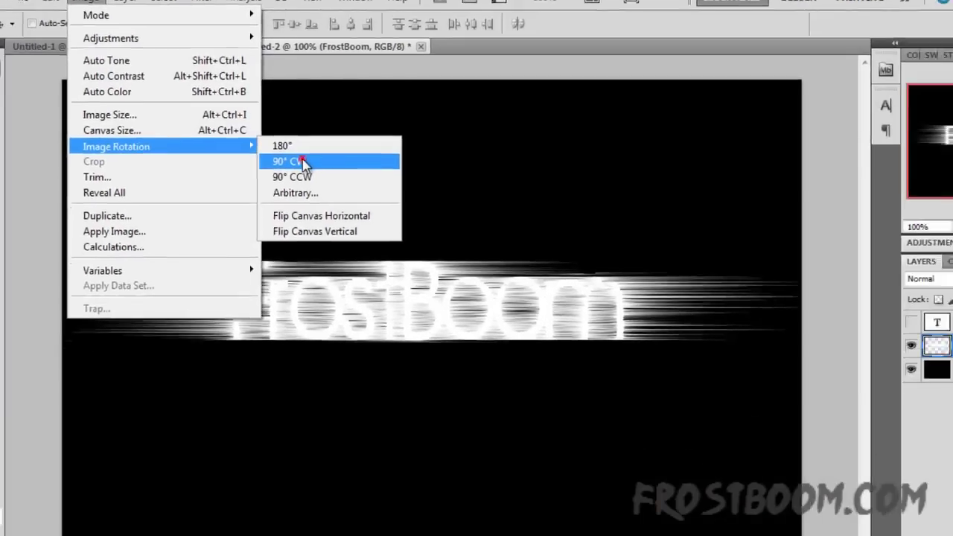
# Rotate the image 90° clockwise and reapply Wind twice to the vertical text.
pyautogui.click(308, 201)
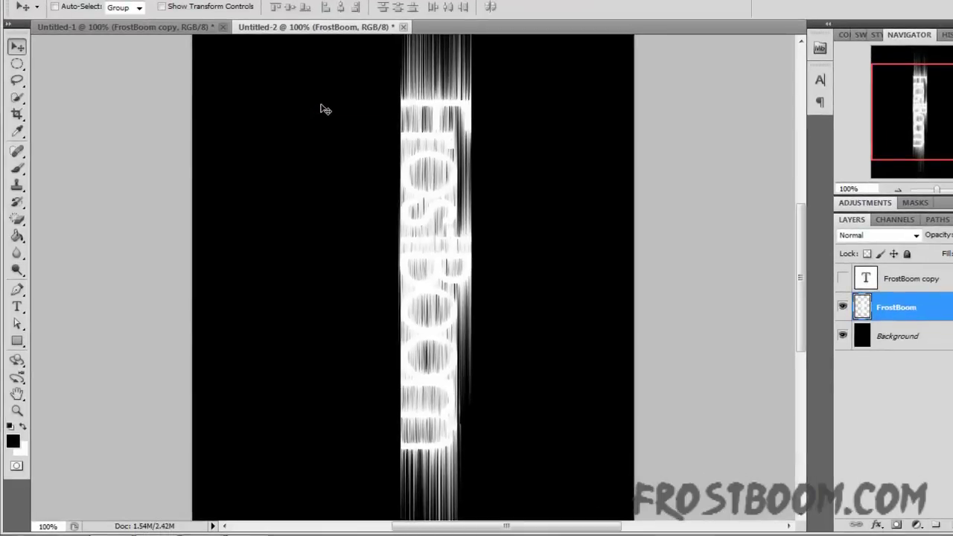
pyautogui.hotkey('ctrl', 'f')
pyautogui.hotkey('ctrl', 'f')
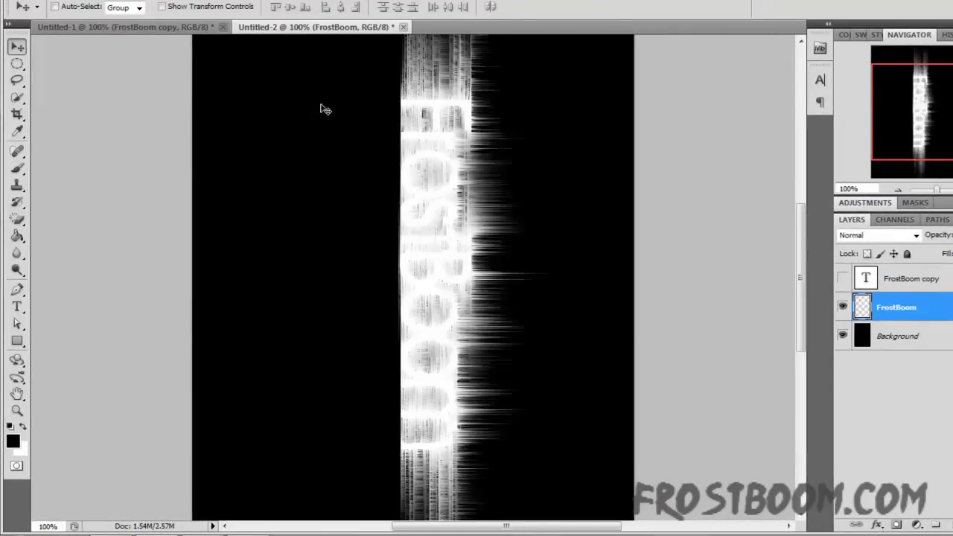
pyautogui.hotkey('ctrl', 'f')
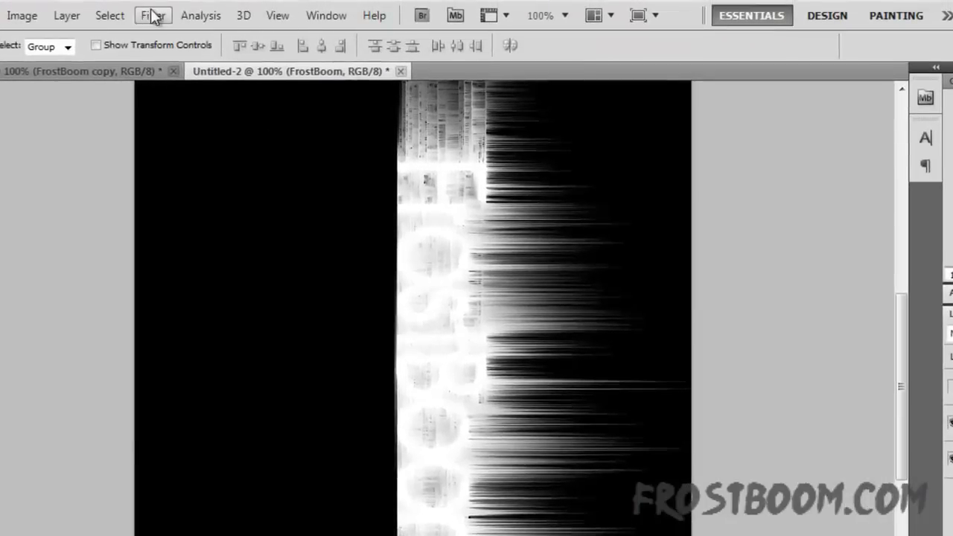
# Apply the Stylize > Wind filter with direction From the Right.
pyautogui.click(152, 17)
pyautogui.moveTo(168, 326)
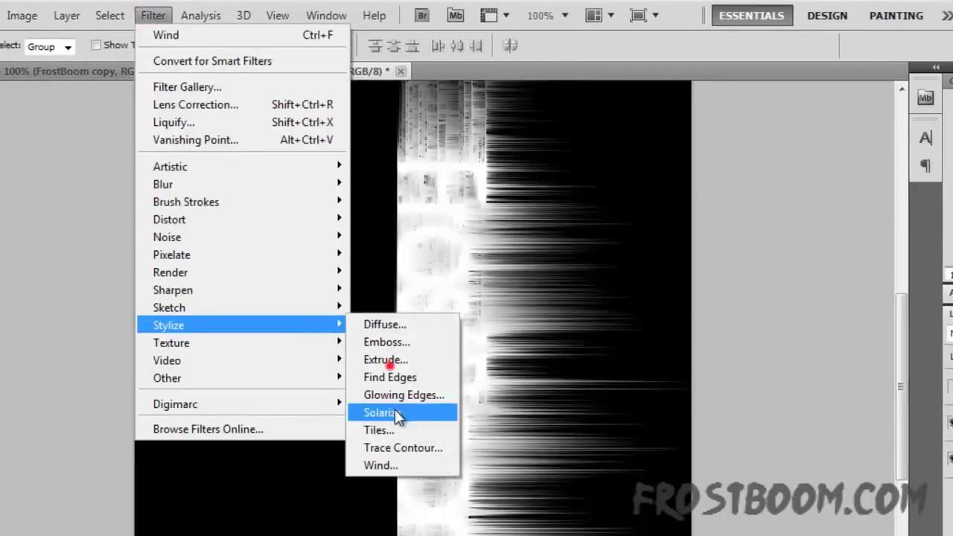
pyautogui.click(378, 431)
pyautogui.click(633, 215)
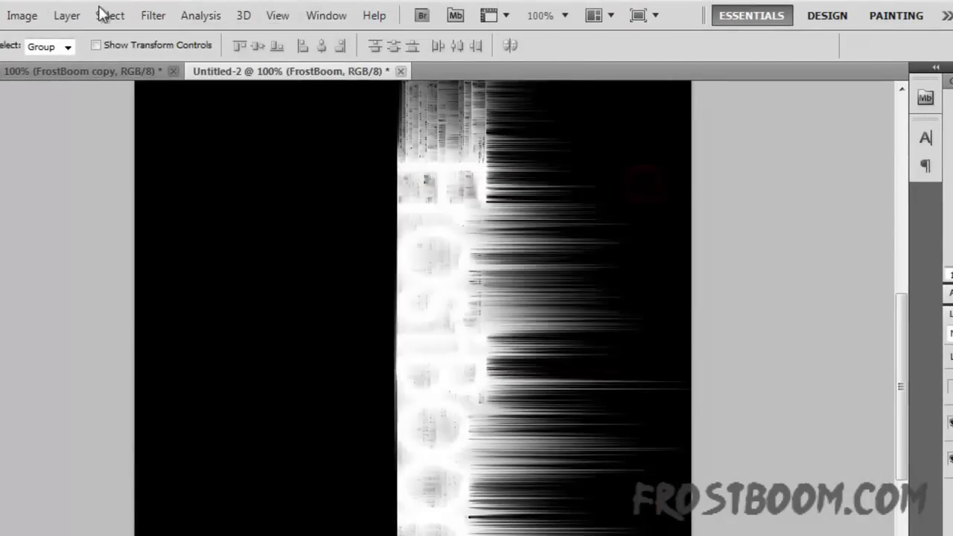
pyautogui.click(152, 15)
pyautogui.moveTo(168, 326)
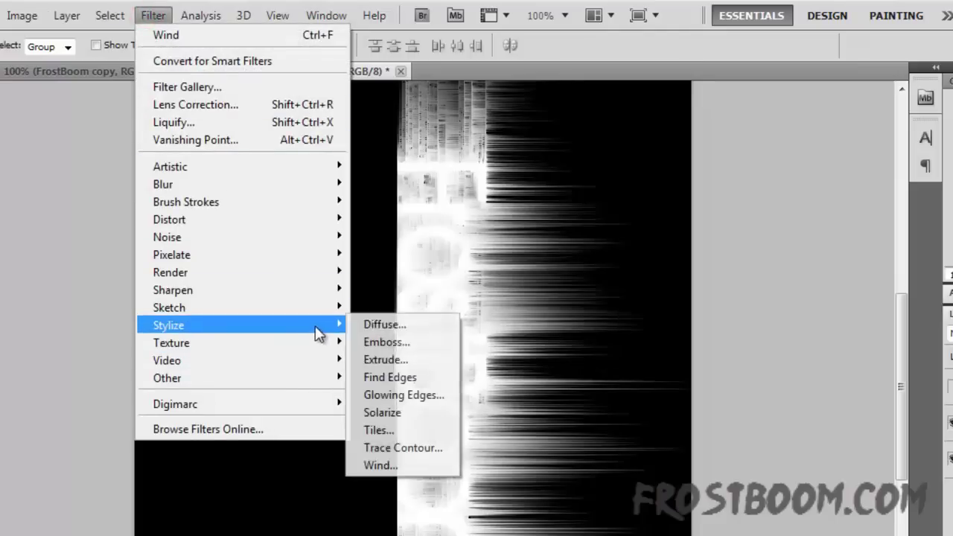
pyautogui.click(393, 465)
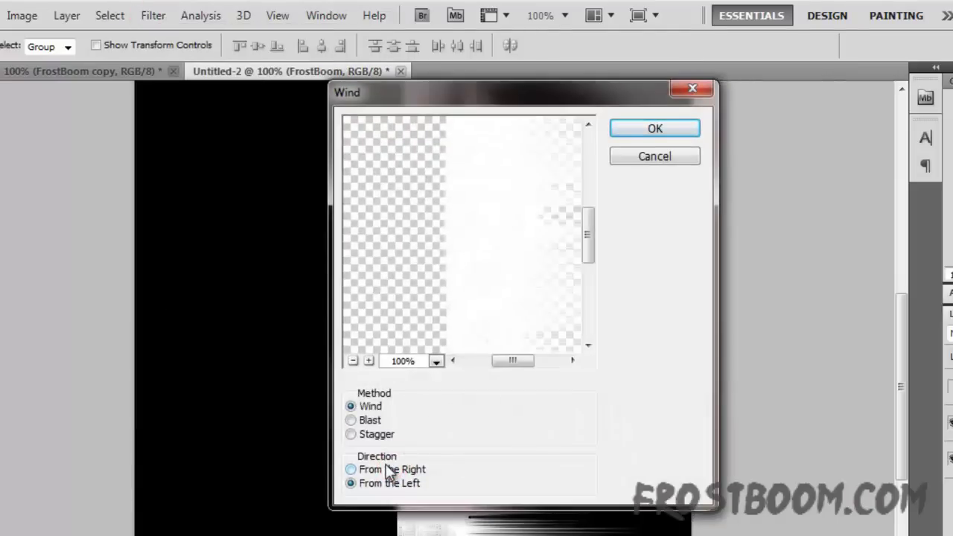
pyautogui.click(350, 470)
pyautogui.click(648, 128)
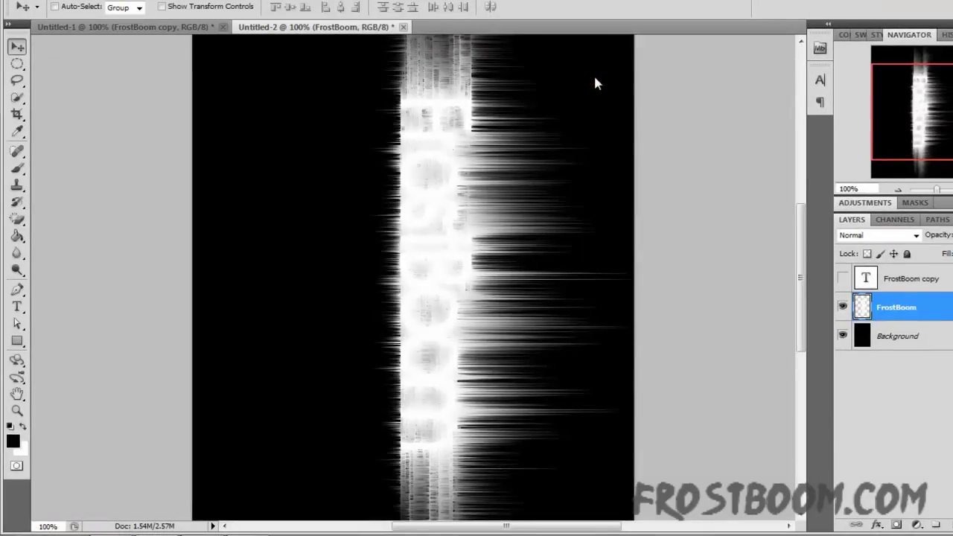
# Reapply Wind twice with Ctrl+F, then rotate the canvas 90° counter-clockwise.
pyautogui.hotkey('ctrl', 'f')
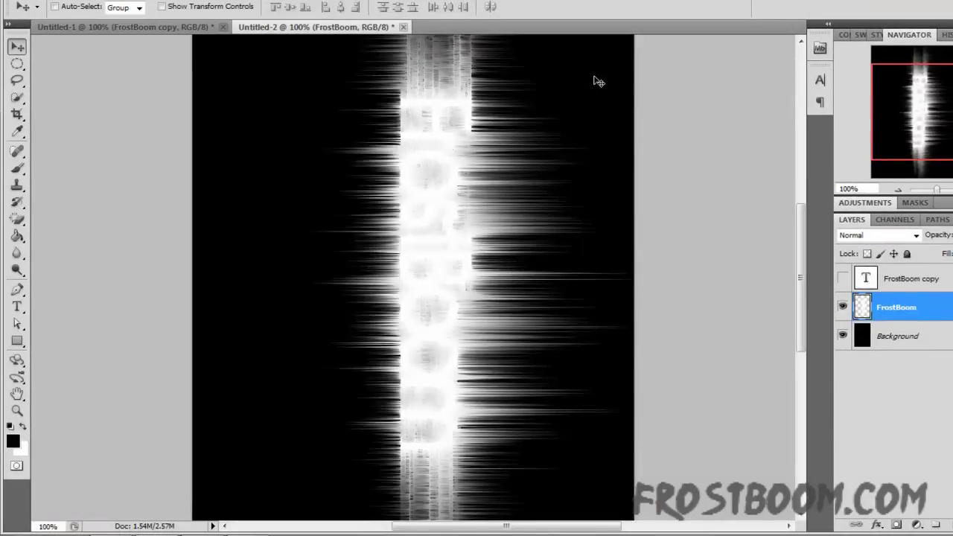
pyautogui.hotkey('ctrl', 'f')
pyautogui.hotkey('ctrl', 'f')
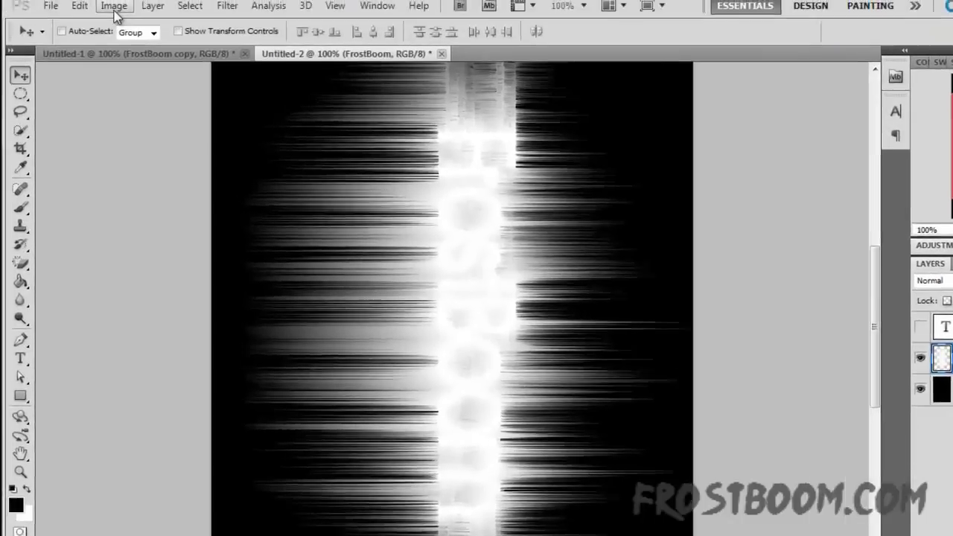
pyautogui.click(116, 15)
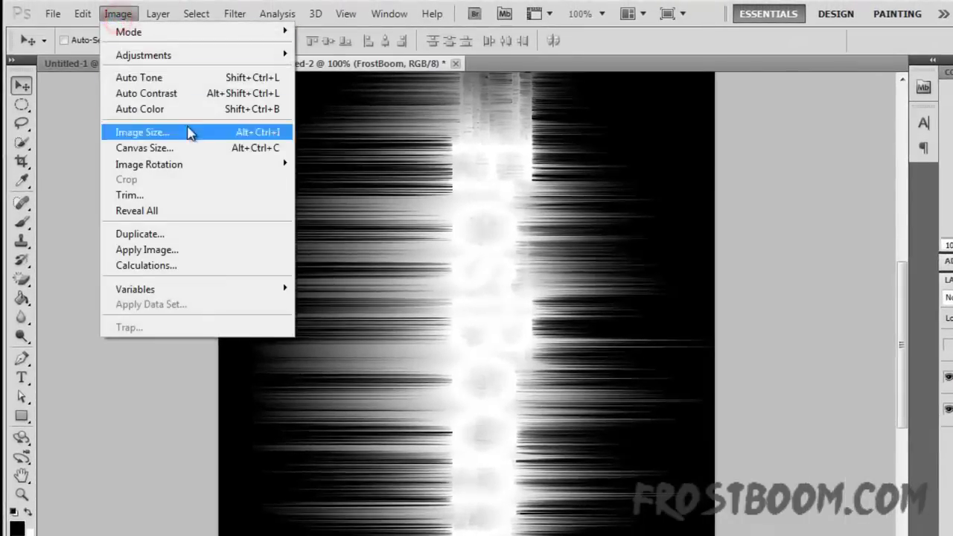
pyautogui.moveTo(149, 164)
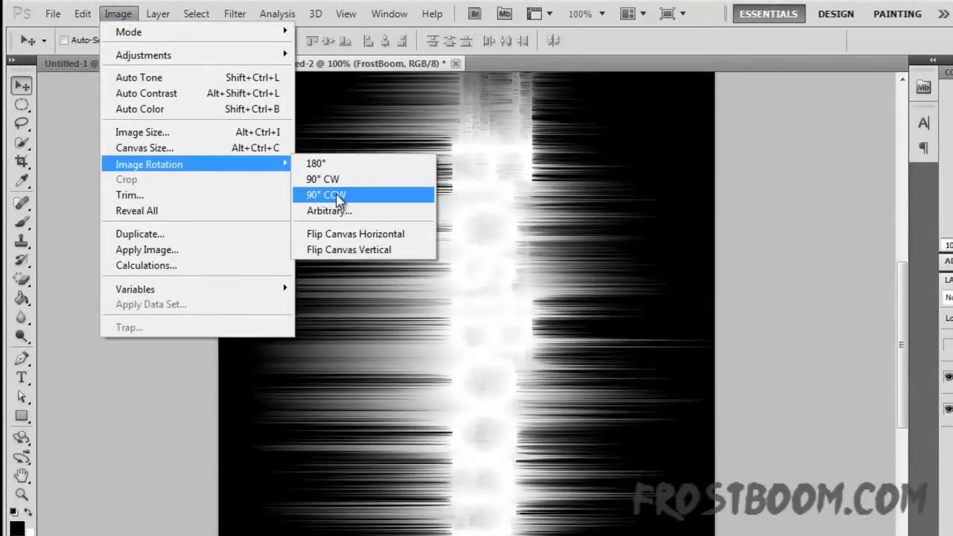
pyautogui.click(335, 195)
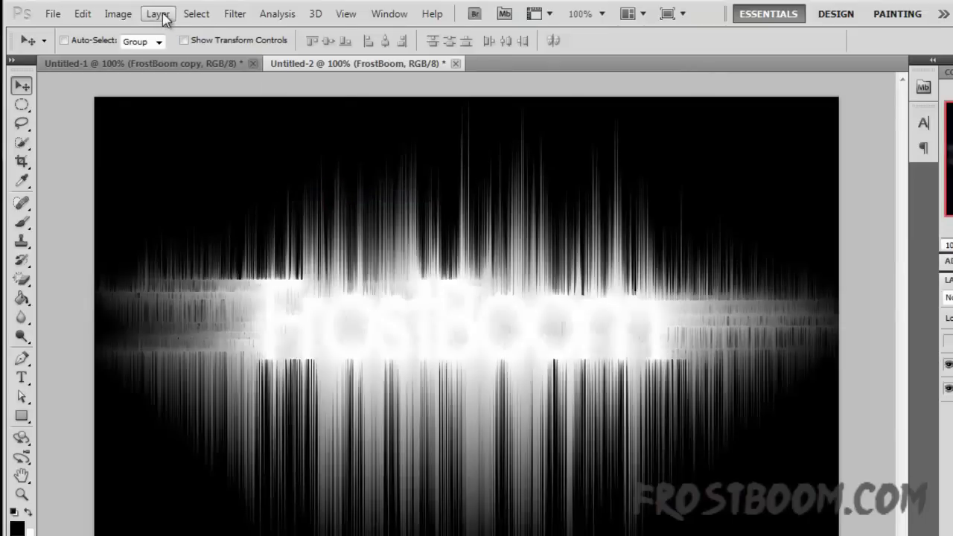
# Create a new layer with Layer > New > Layer, keeping the default name Layer 1.
pyautogui.click(157, 14)
pyautogui.moveTo(167, 31)
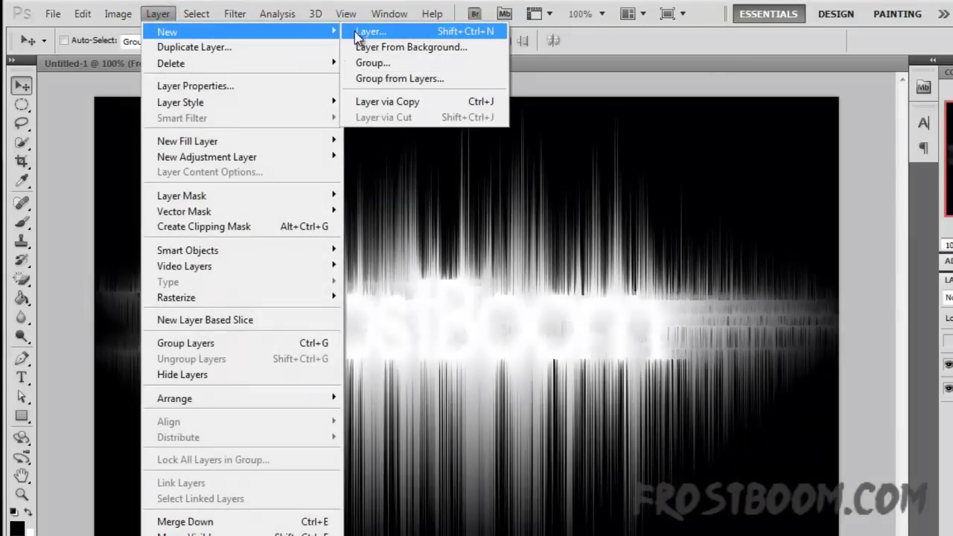
pyautogui.click(358, 32)
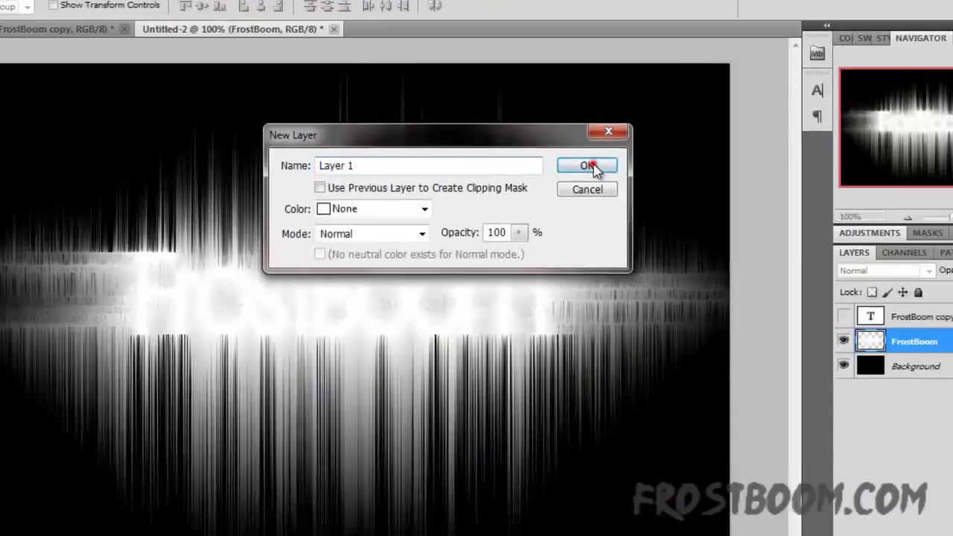
pyautogui.click(706, 195)
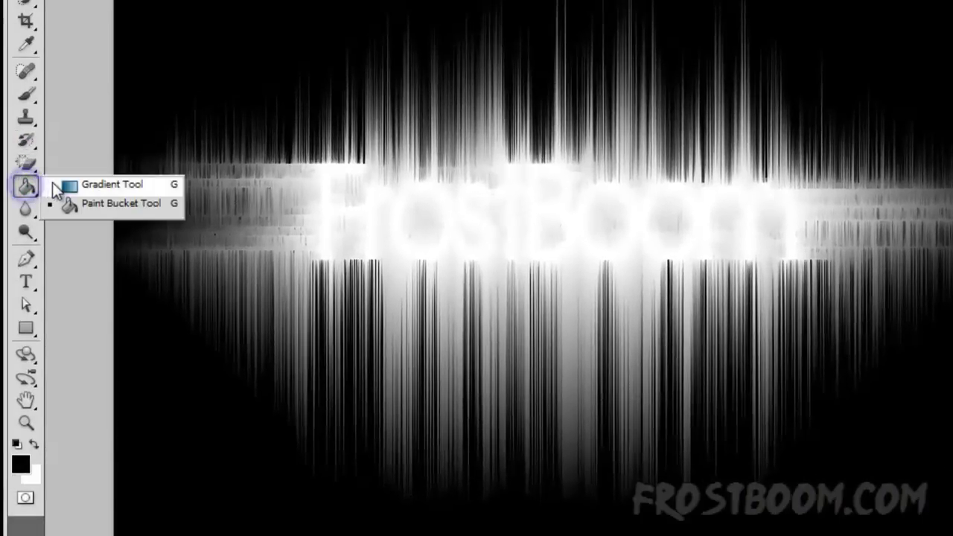
# Choose the Gradient Tool and load the Spectrums presets, replacing the current gradient set.
pyautogui.click(56, 187)
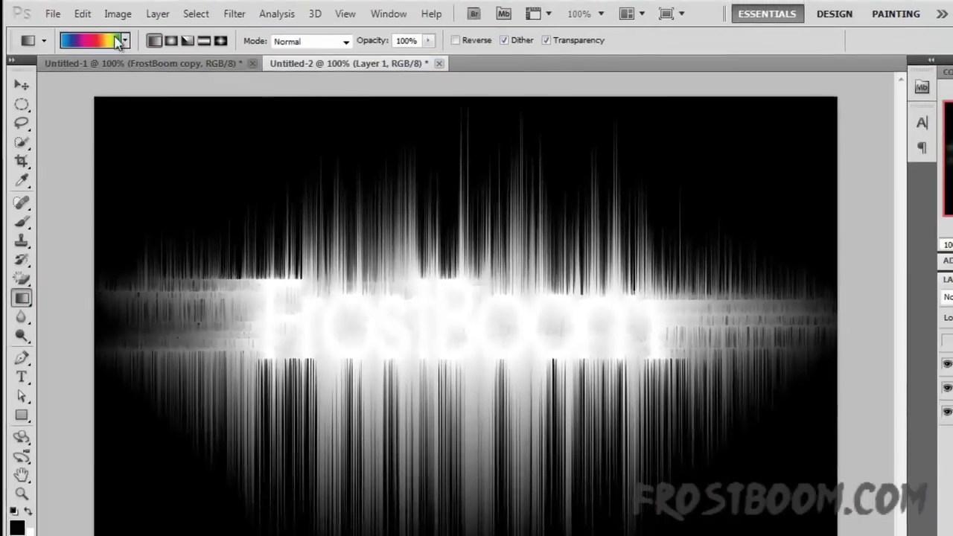
pyautogui.click(94, 45)
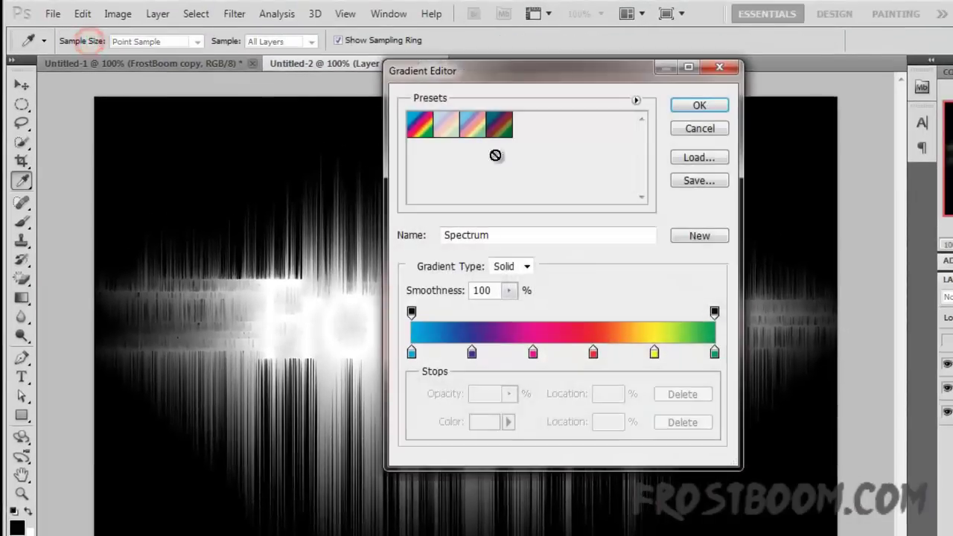
pyautogui.click(637, 101)
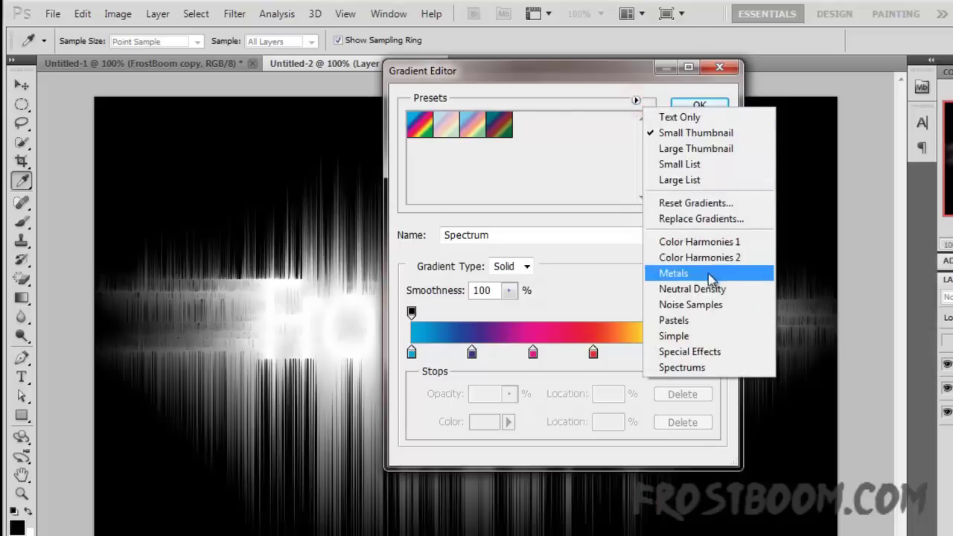
pyautogui.click(702, 368)
pyautogui.click(474, 255)
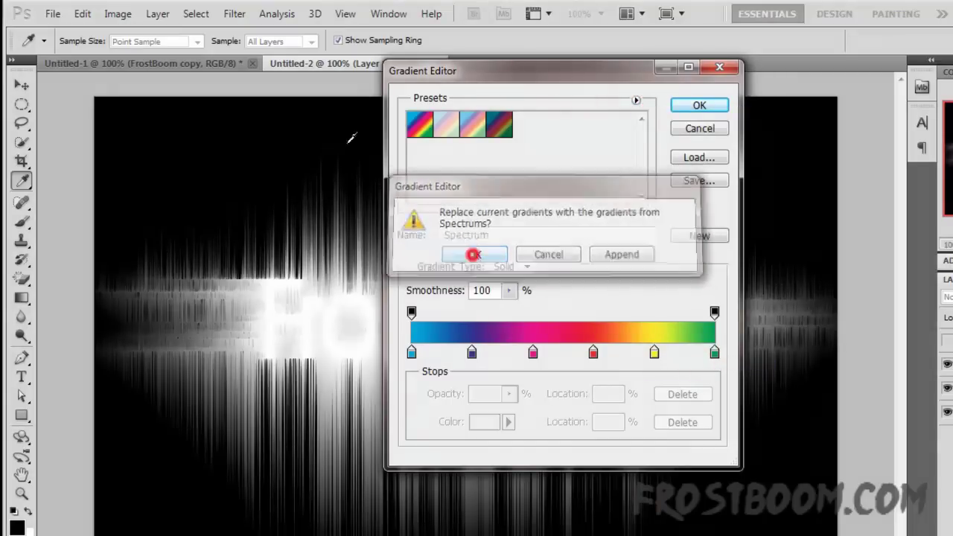
pyautogui.click(679, 108)
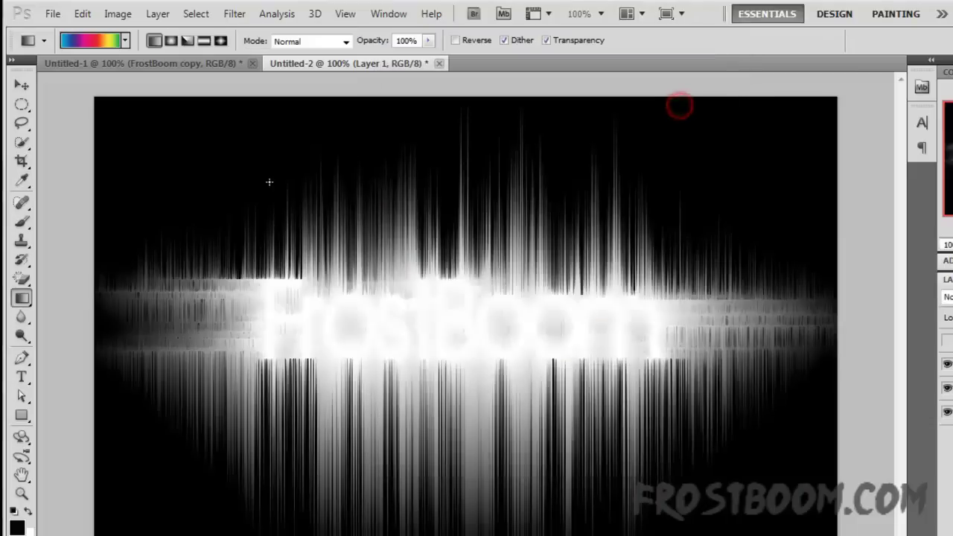
# Fill Layer 1 with a horizontal rainbow gradient in Overlay mode to tint the streaks.
pyautogui.moveTo(75, 337); pyautogui.dragTo(865, 337)
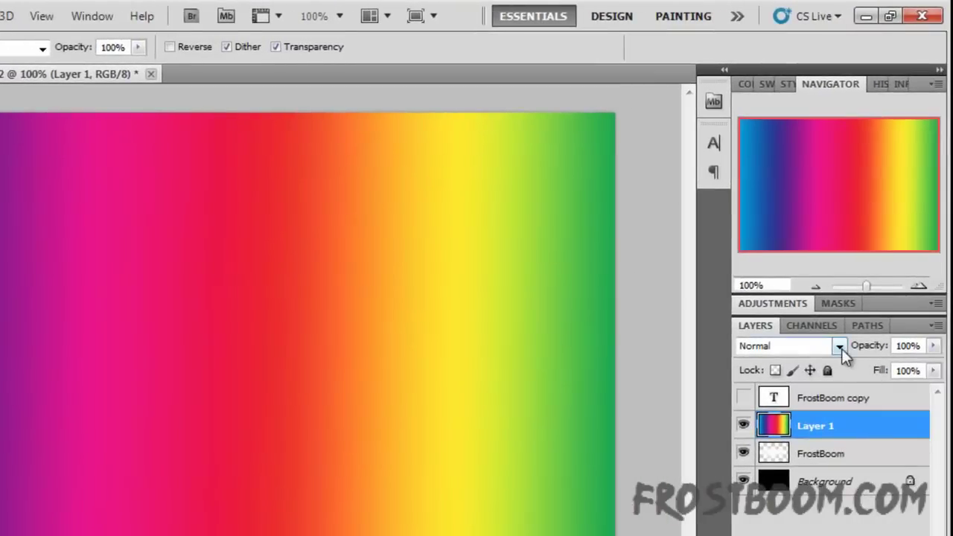
pyautogui.click(840, 347)
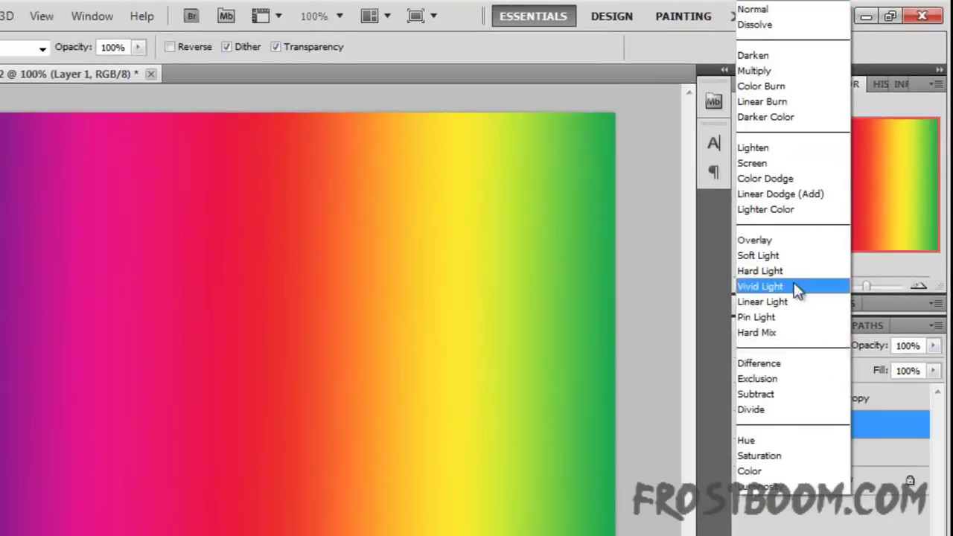
pyautogui.click(772, 242)
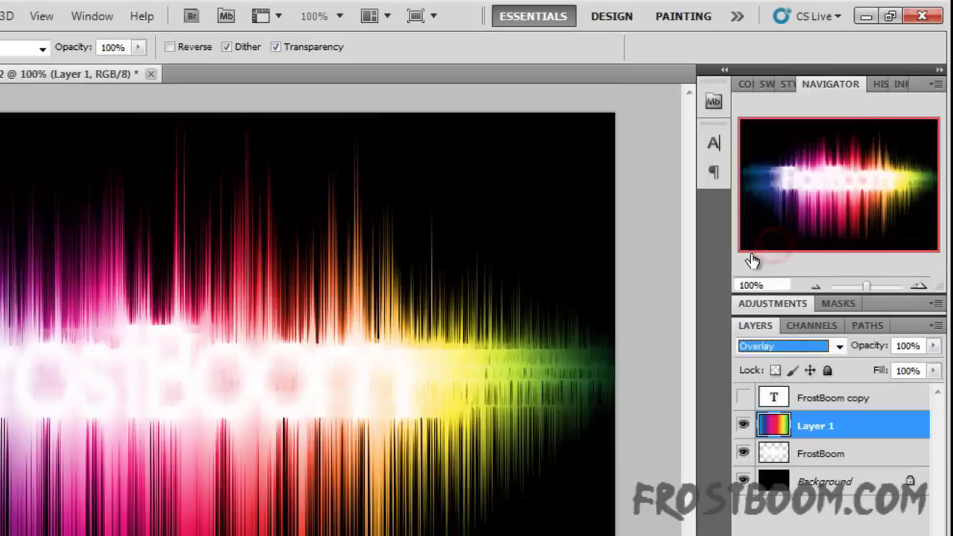
# Unhide the FrostBoom copy layer and give it a cyan Color Overlay layer style.
pyautogui.click(829, 404)
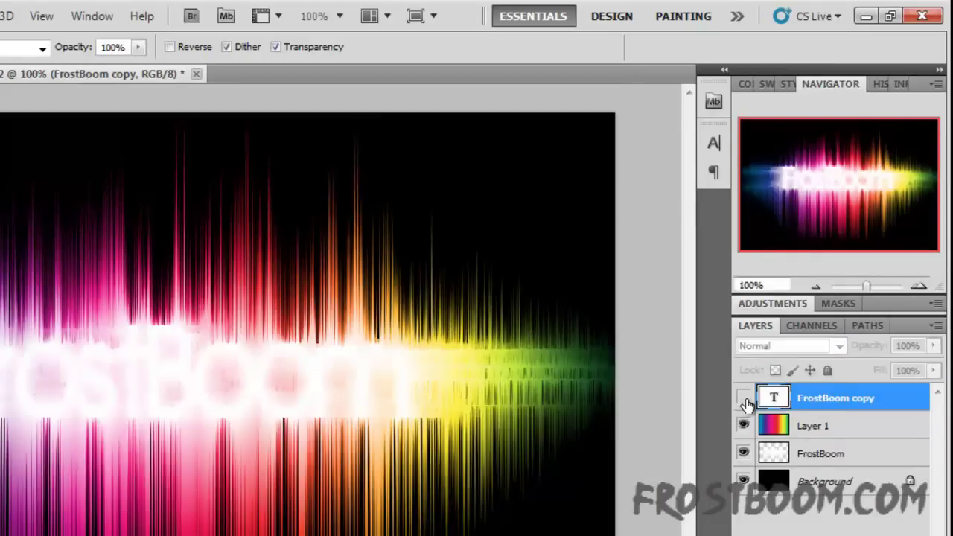
pyautogui.click(744, 399)
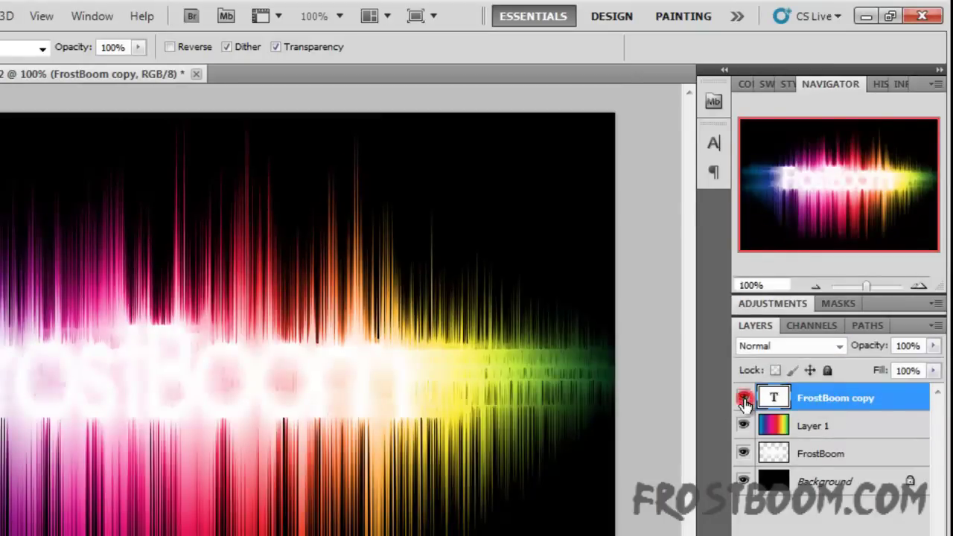
pyautogui.rightClick(822, 402)
pyautogui.click(691, 207)
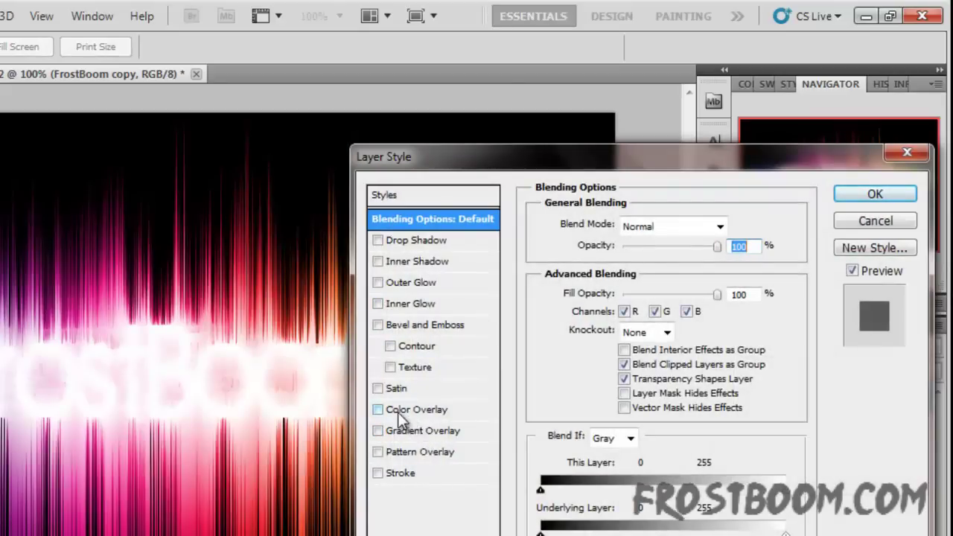
pyautogui.click(398, 411)
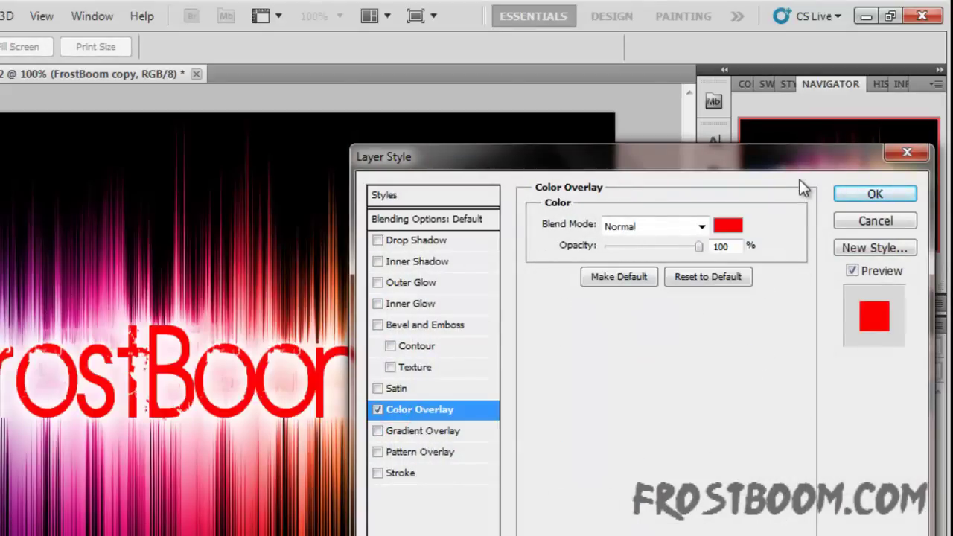
pyautogui.click(729, 227)
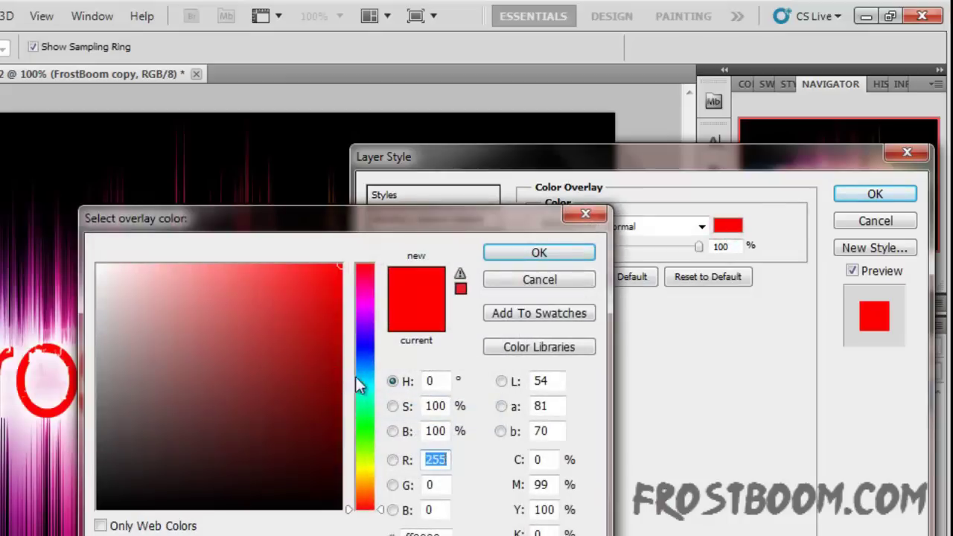
pyautogui.moveTo(359, 384); pyautogui.dragTo(365, 375)
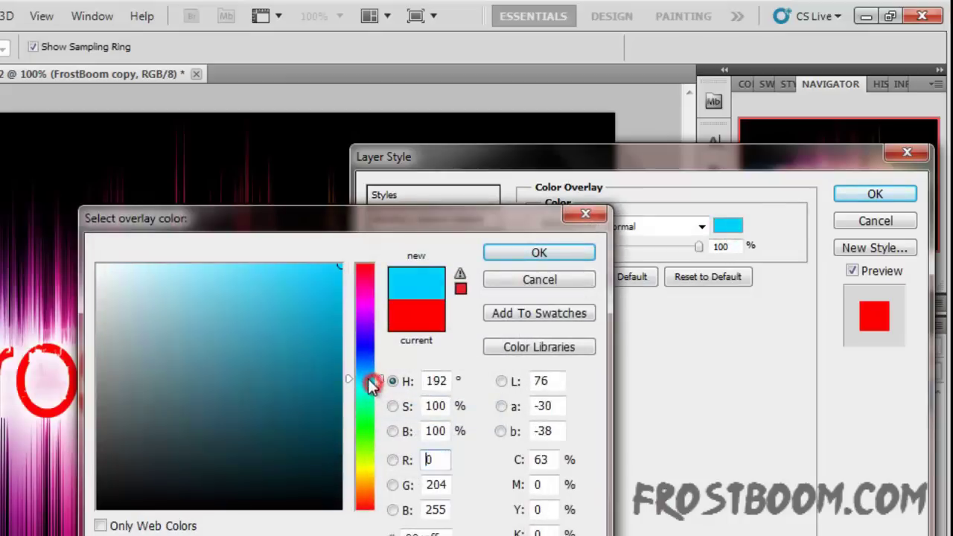
pyautogui.click(535, 256)
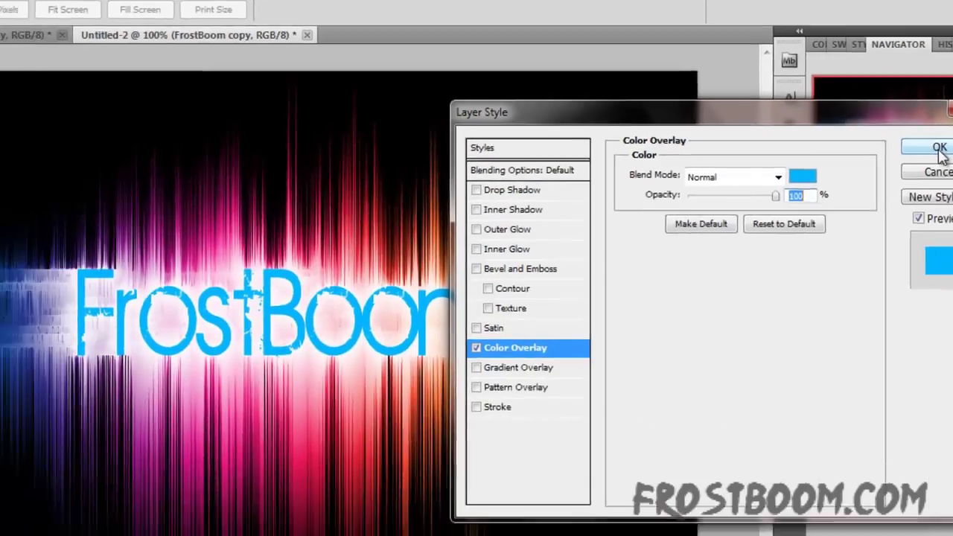
pyautogui.click(875, 194)
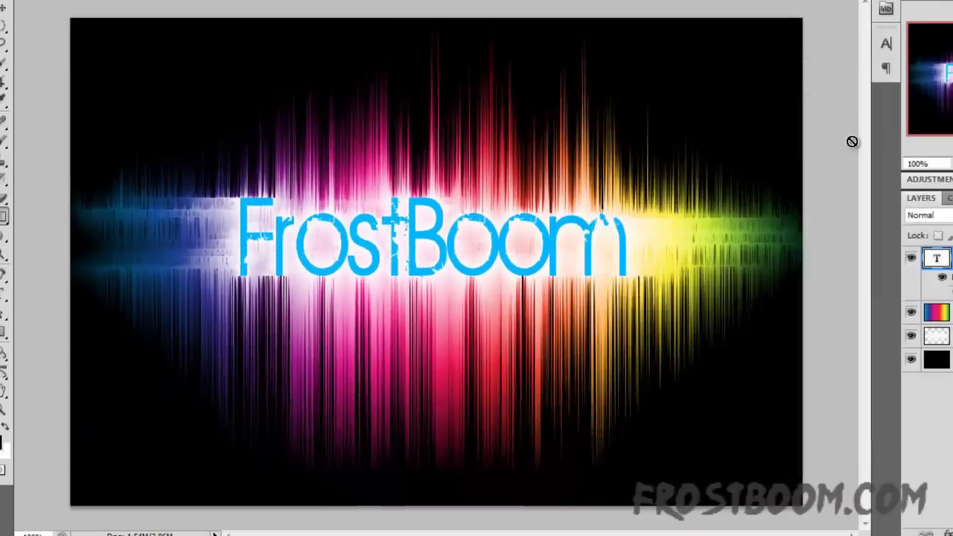